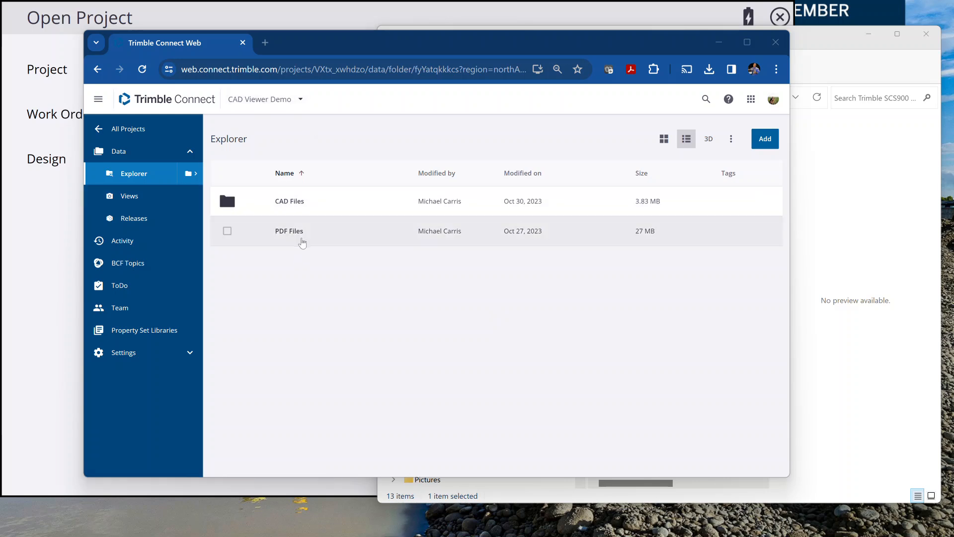
Step: Open the CAD Files folder, and switch to Trimble Connect Sync to check the CAD Viewer Demo project for pending changes
left_click(298, 209)
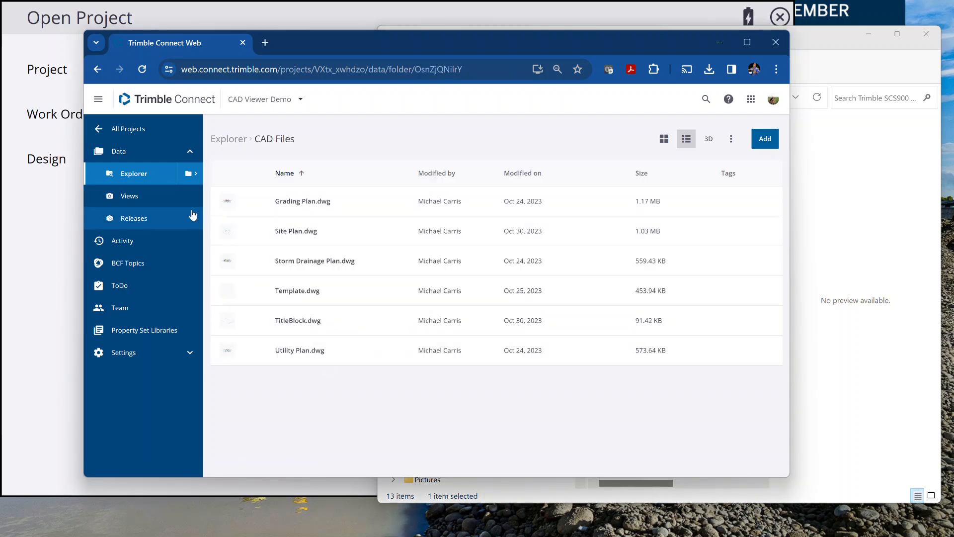
mouse_move(398, 536)
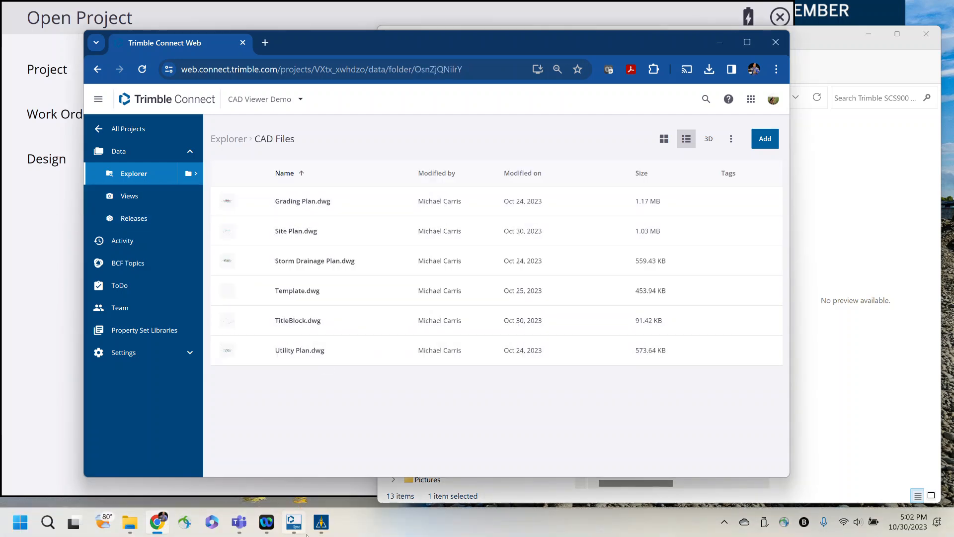
left_click(299, 525)
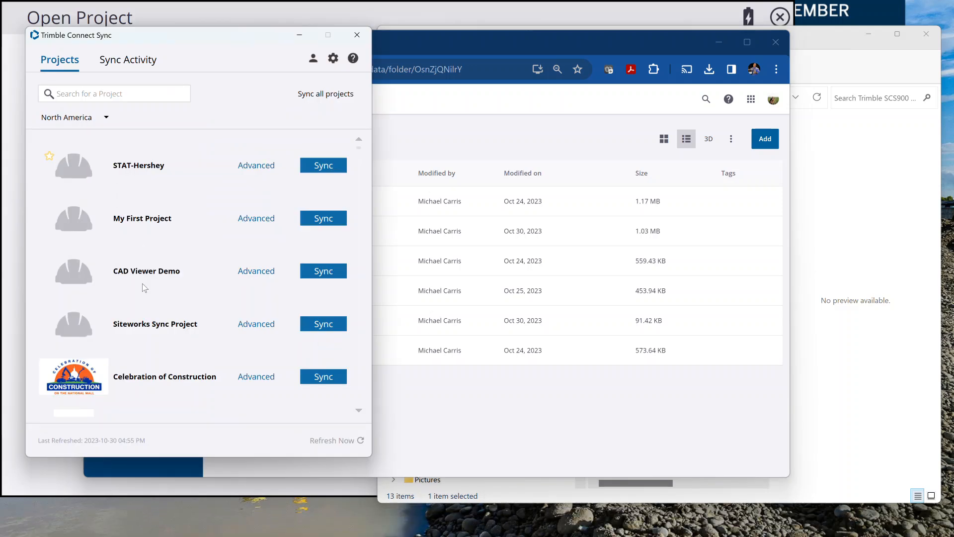
left_click(334, 274)
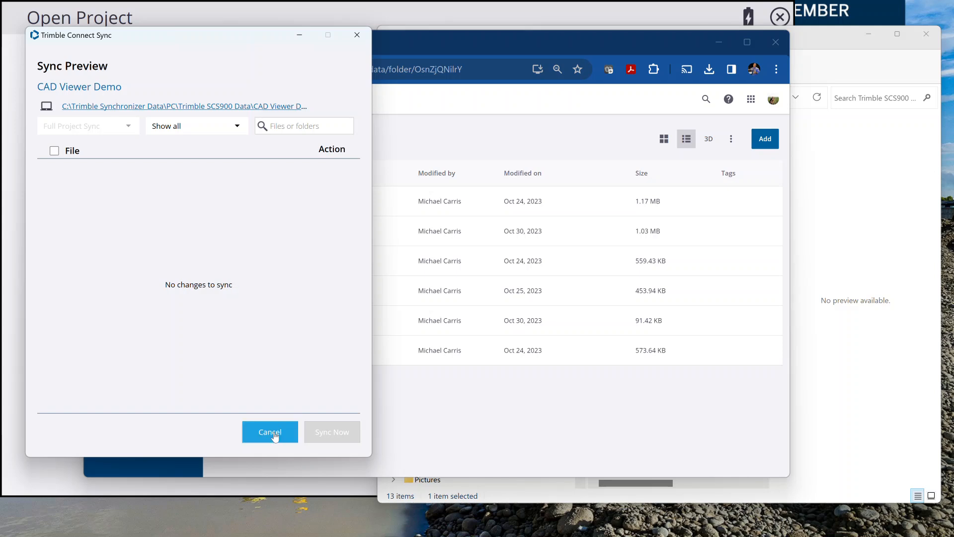
left_click(271, 432)
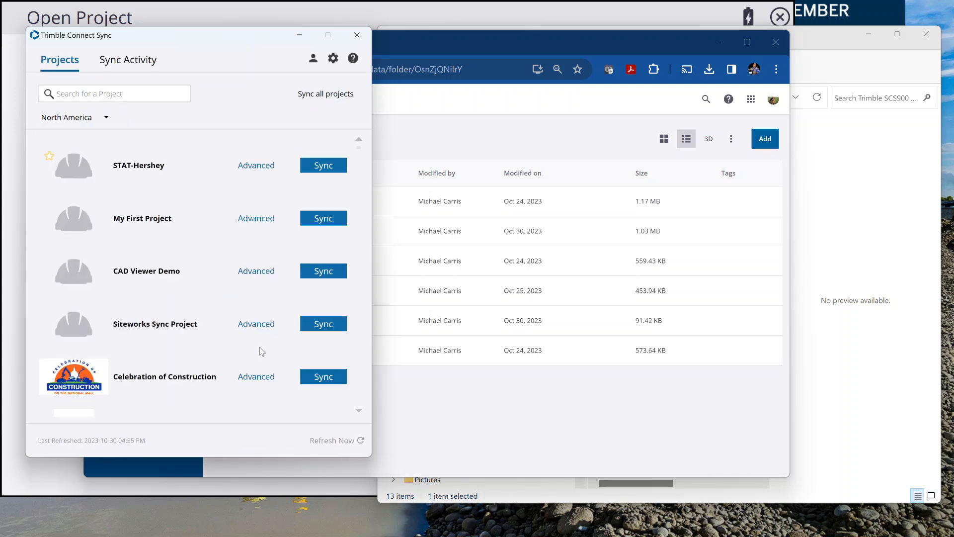
Step: Preview the sync of Siteworks Sync Project, view the available display filters, and leave without syncing
left_click(310, 326)
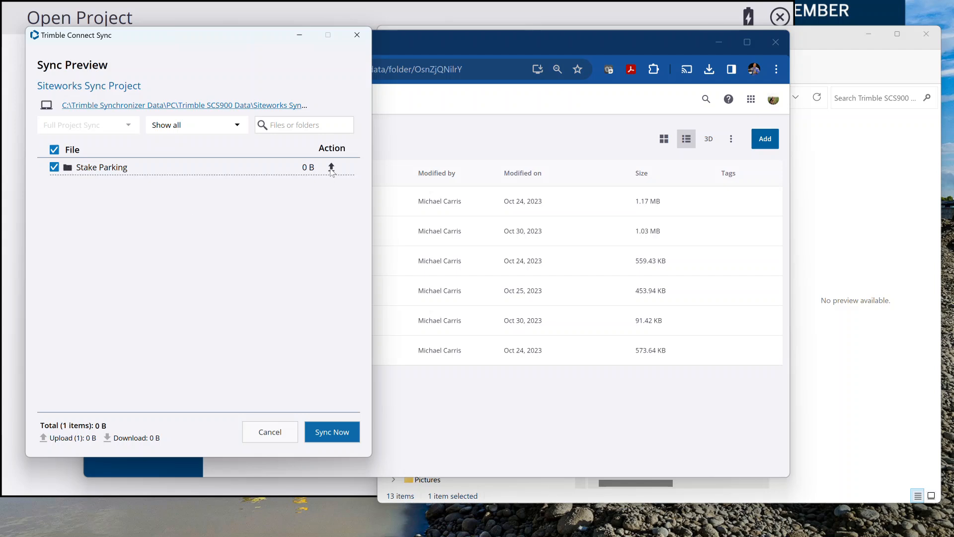
left_click(242, 128)
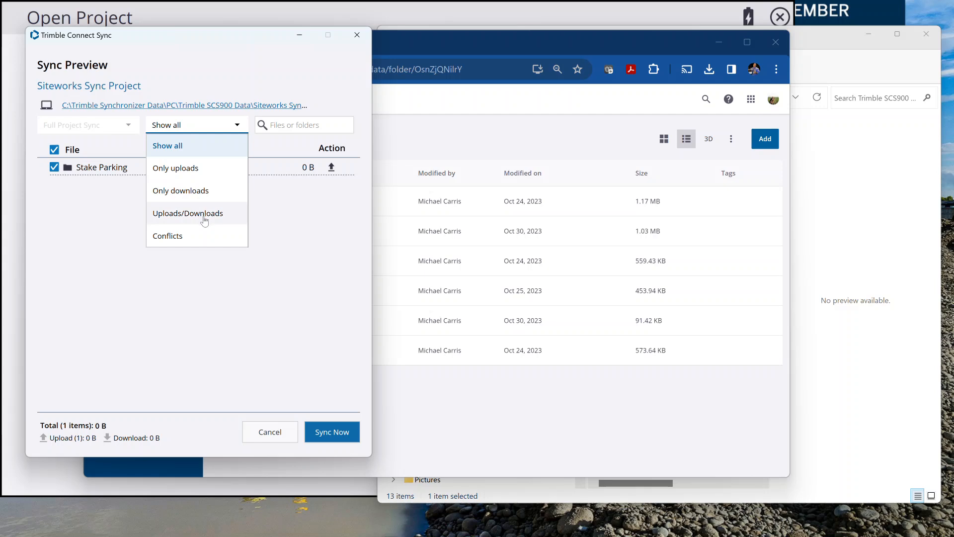
left_click(271, 440)
left_click(269, 439)
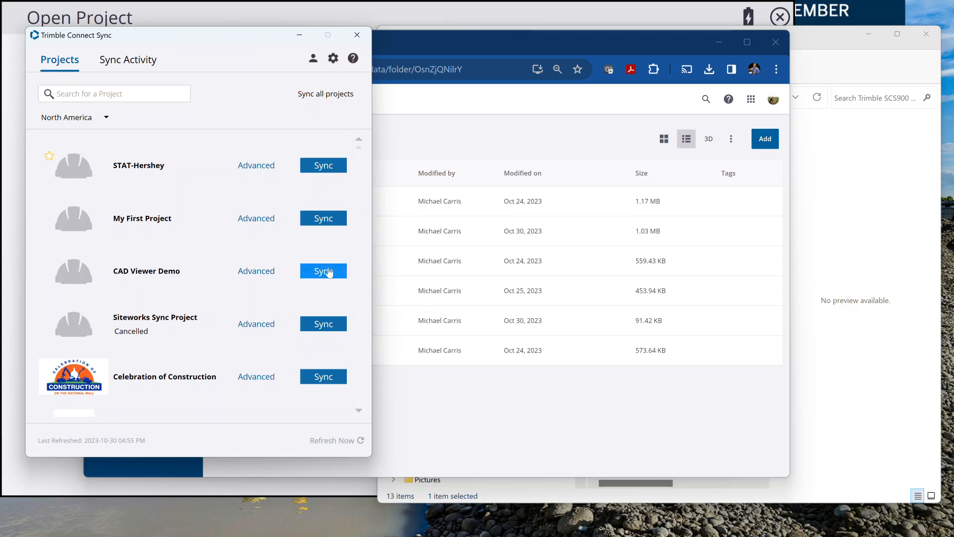
Step: Switch to File Explorer and open the CAD Viewer Demo folder in Trimble SCS900 Data
left_click(821, 45)
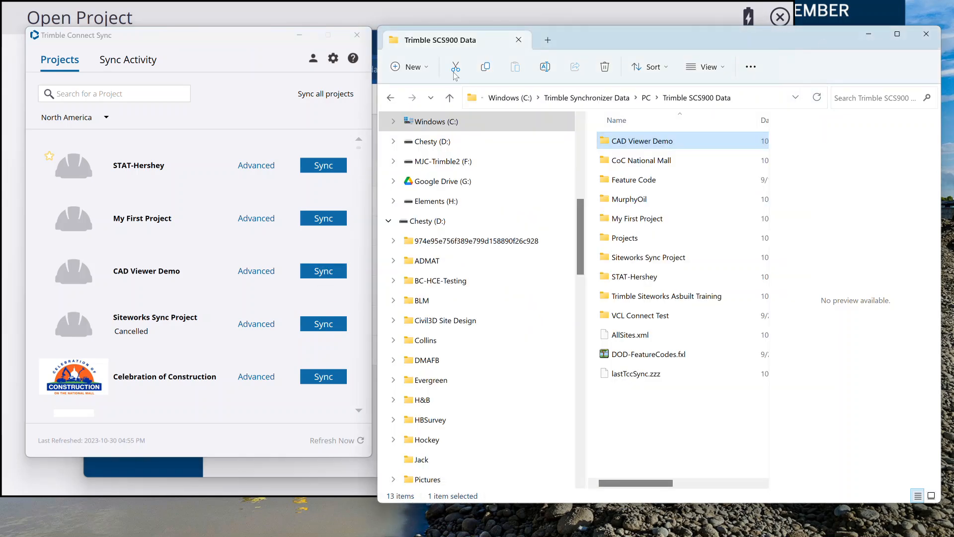
double_click(614, 142)
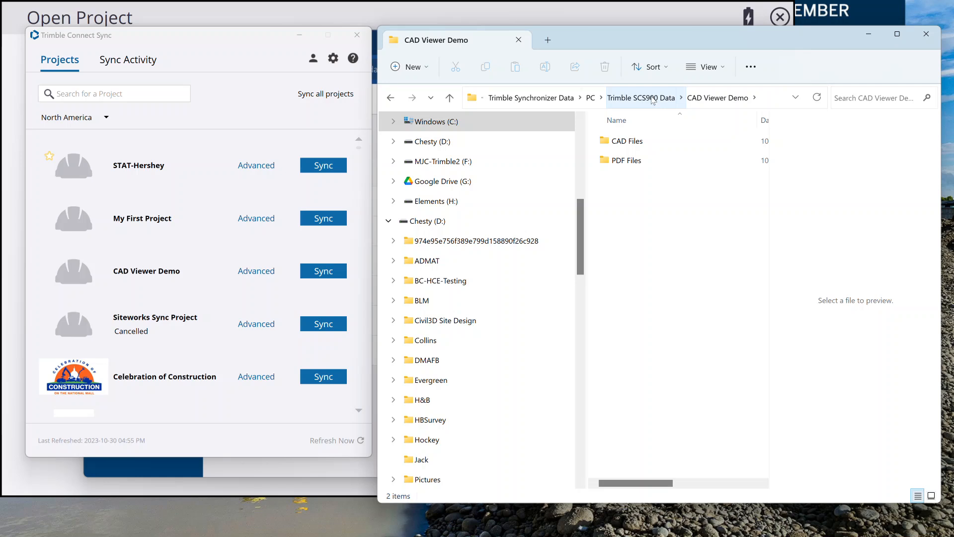
Step: Switch to Trimble Siteworks and select the CAD Viewer Demo project, accepting its default units and format settings
left_click(235, 17)
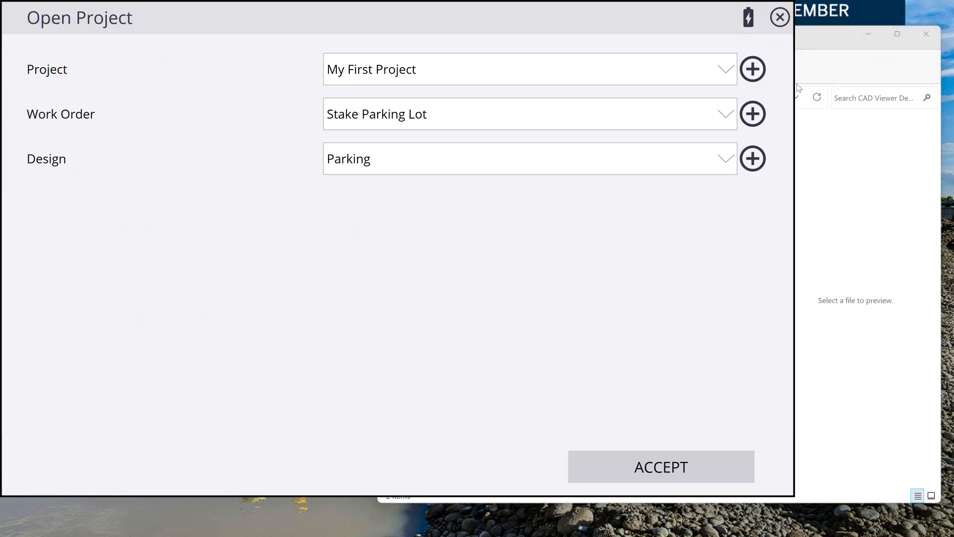
left_click(726, 69)
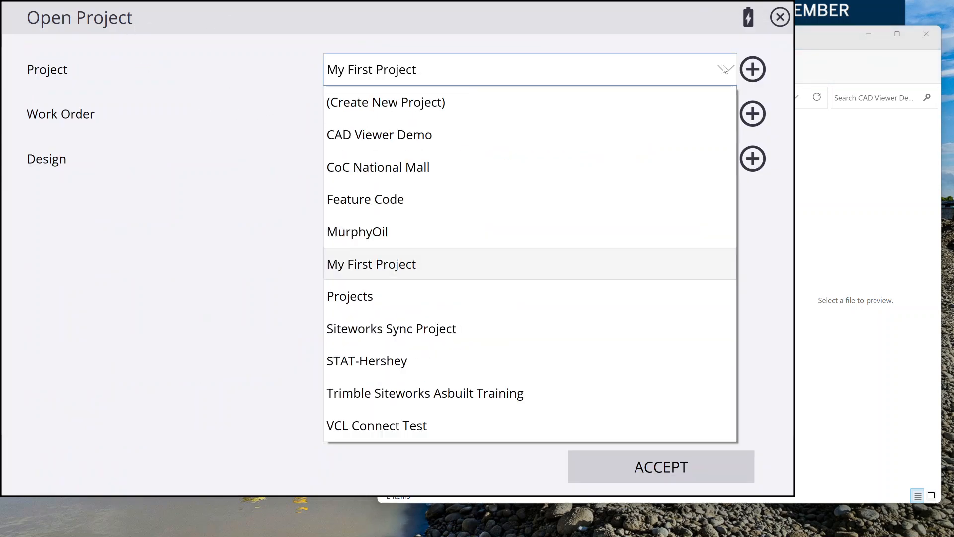
left_click(406, 138)
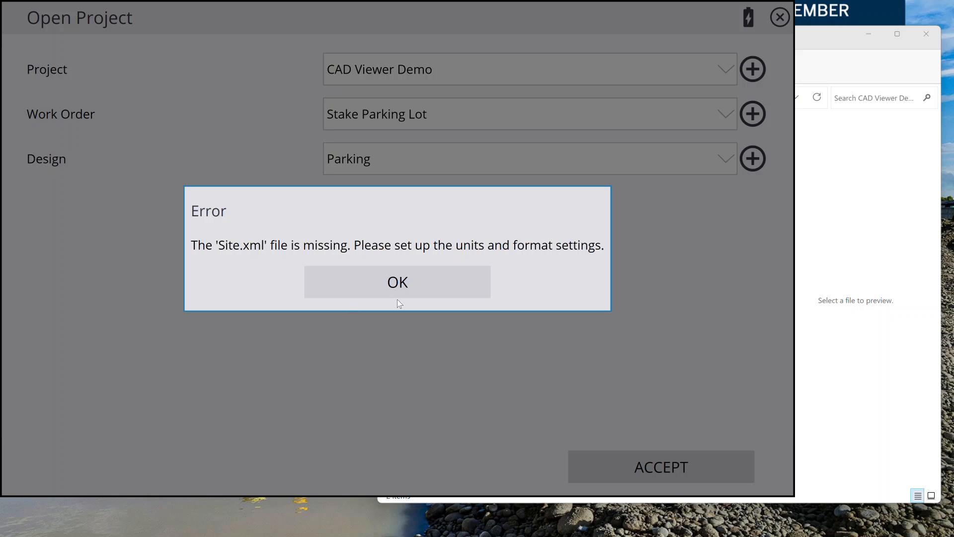
left_click(406, 283)
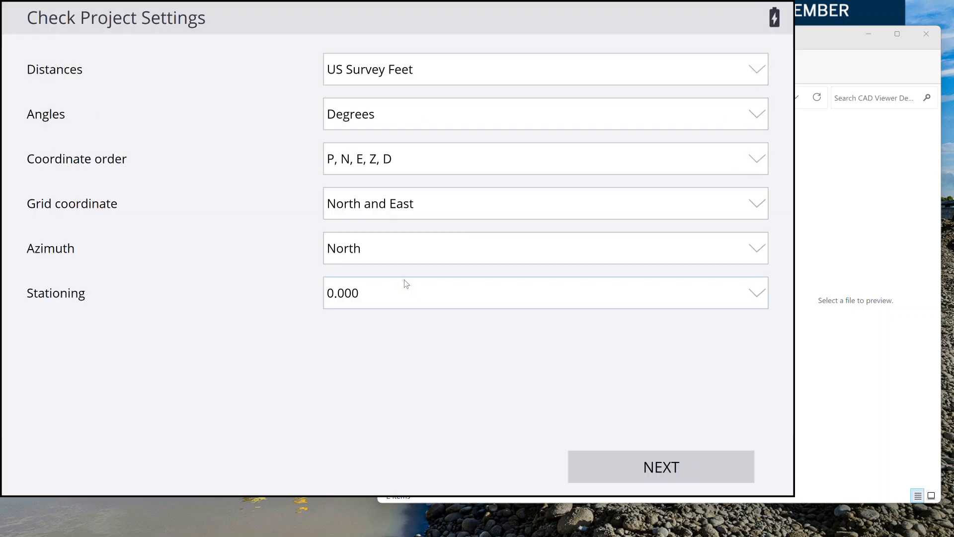
left_click(661, 468)
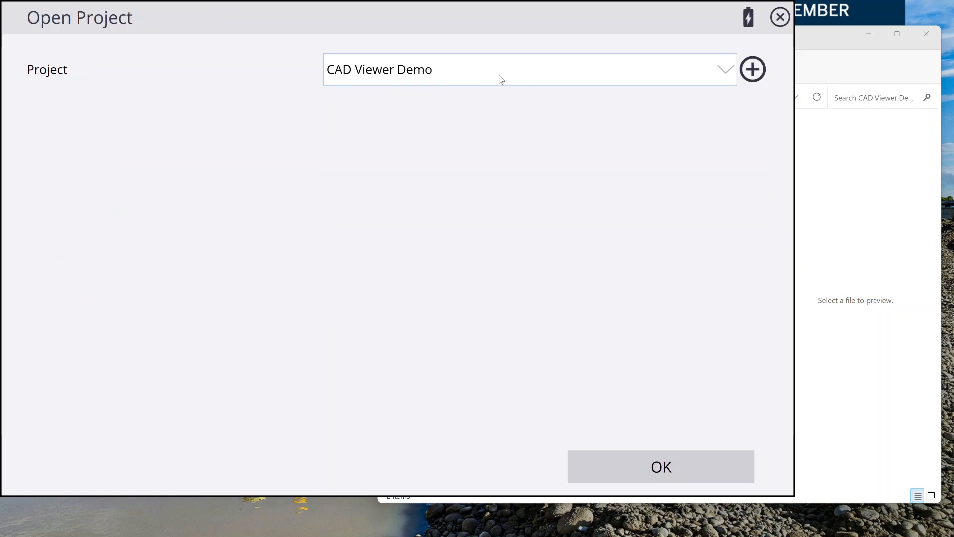
left_click(645, 468)
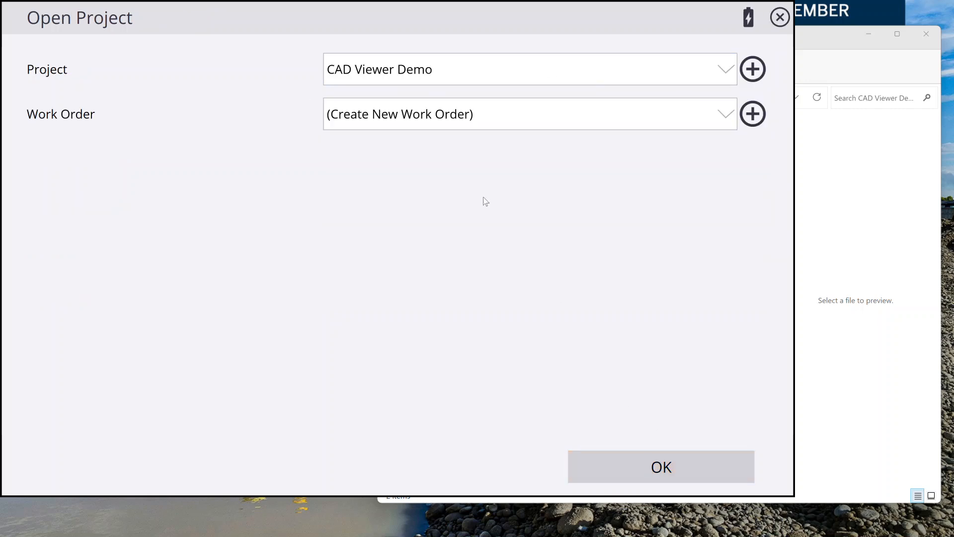
Step: Create a new work order named Demo Staking Site for the project
left_click(744, 116)
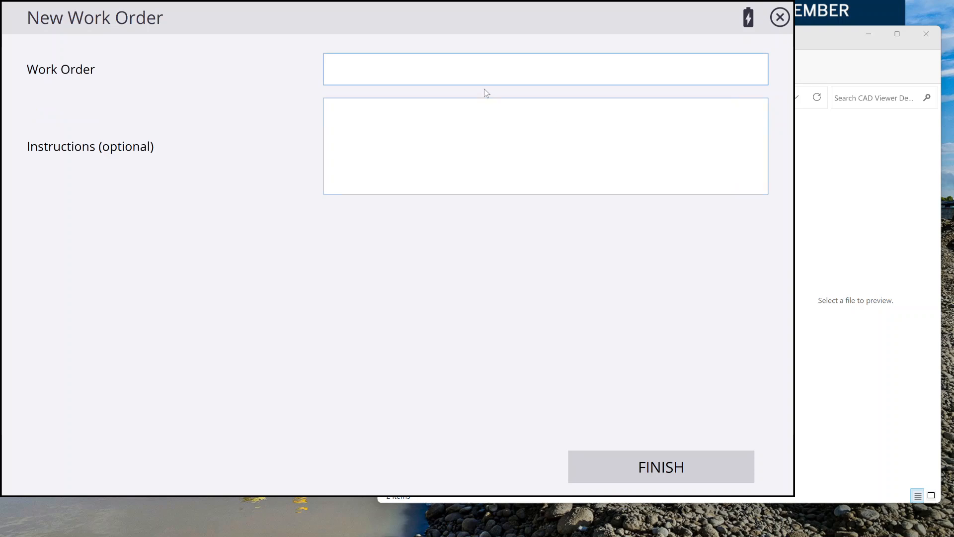
type("Demo Staking Site")
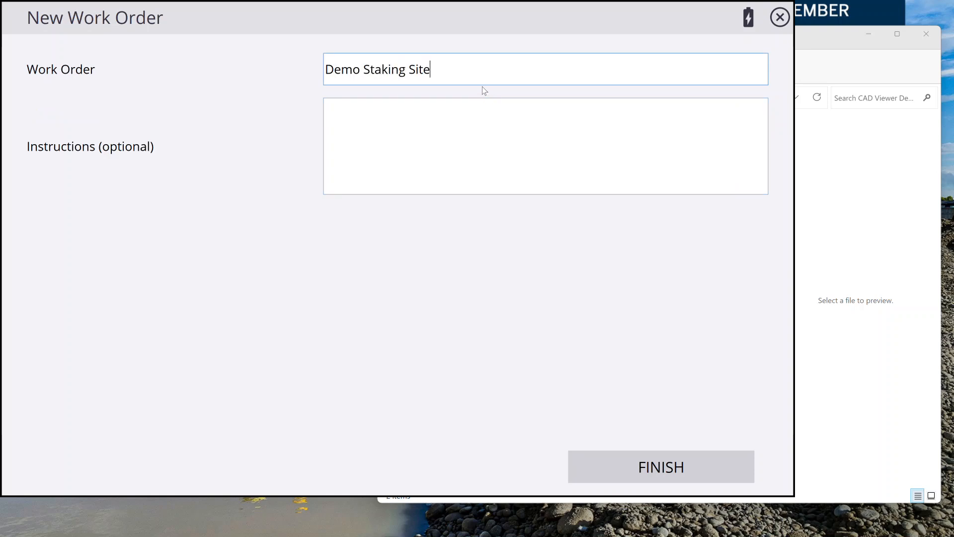
left_click(641, 451)
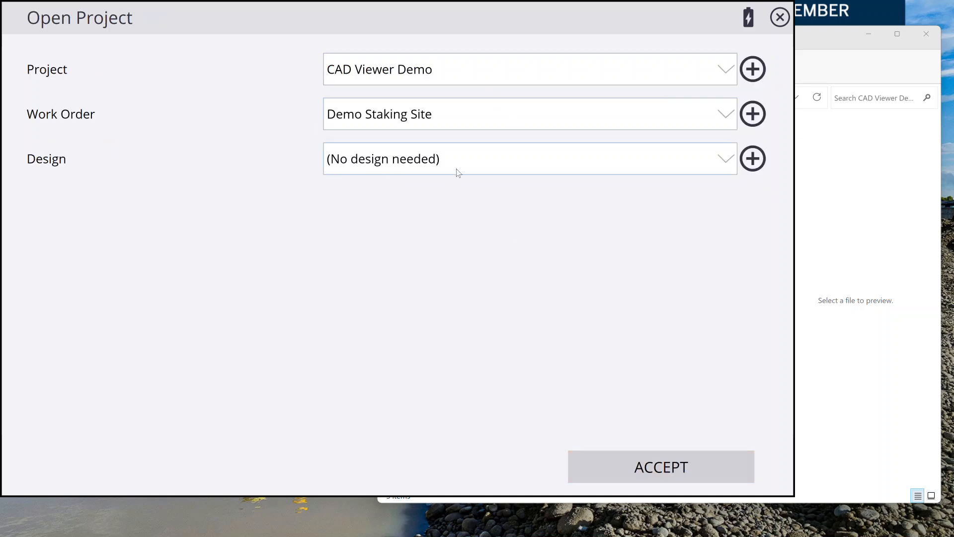
Step: Start a new design named Parking and enable its design linework
left_click(754, 159)
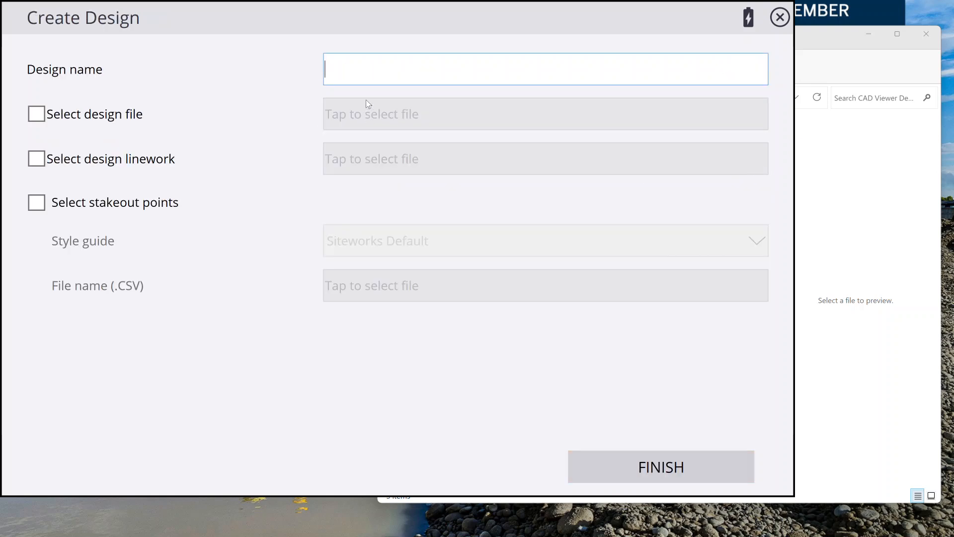
type("Parking")
left_click(42, 163)
Step: Choose Site Plan.dwg from the CAD Viewer Demo project's CAD Files folder as the design linework
left_click(428, 169)
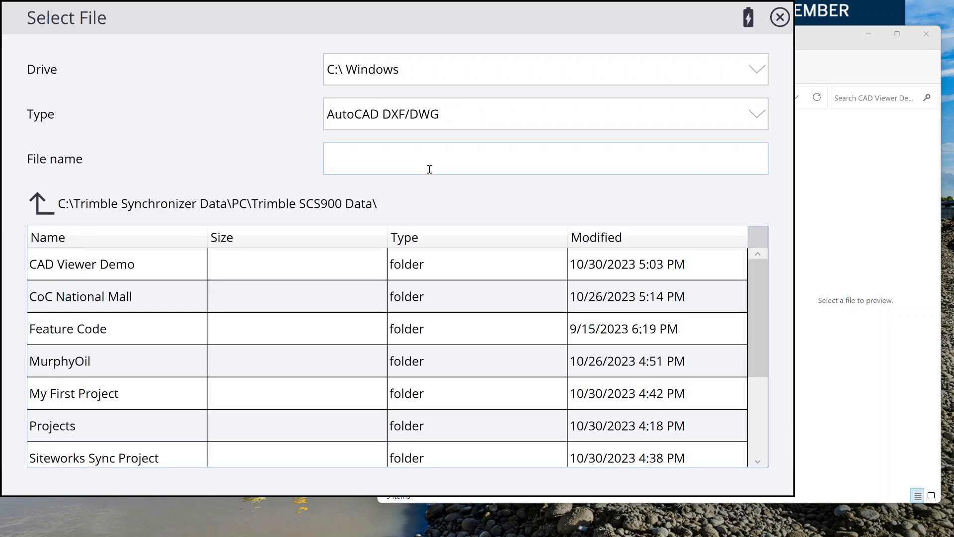
left_click(97, 273)
left_click(97, 269)
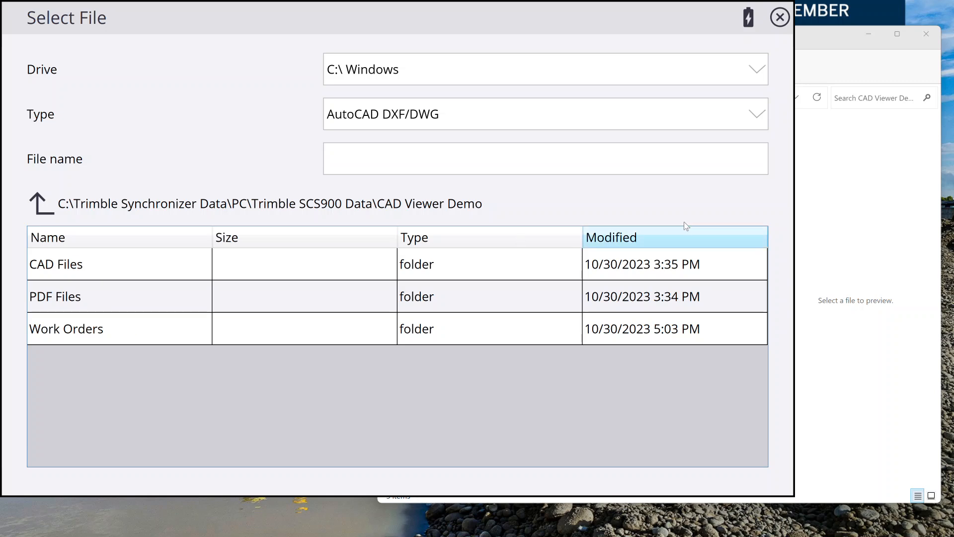
left_click(829, 38)
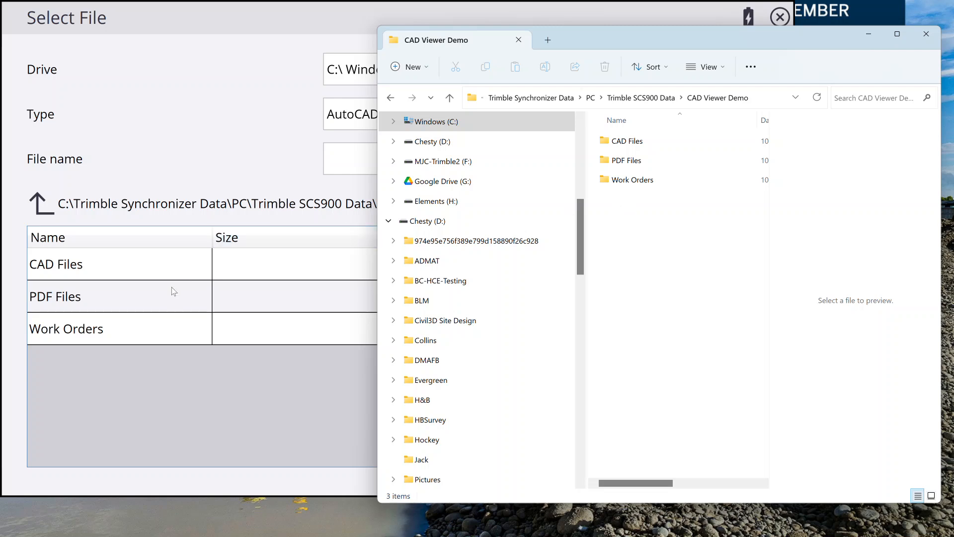
left_click(115, 264)
left_click(115, 264)
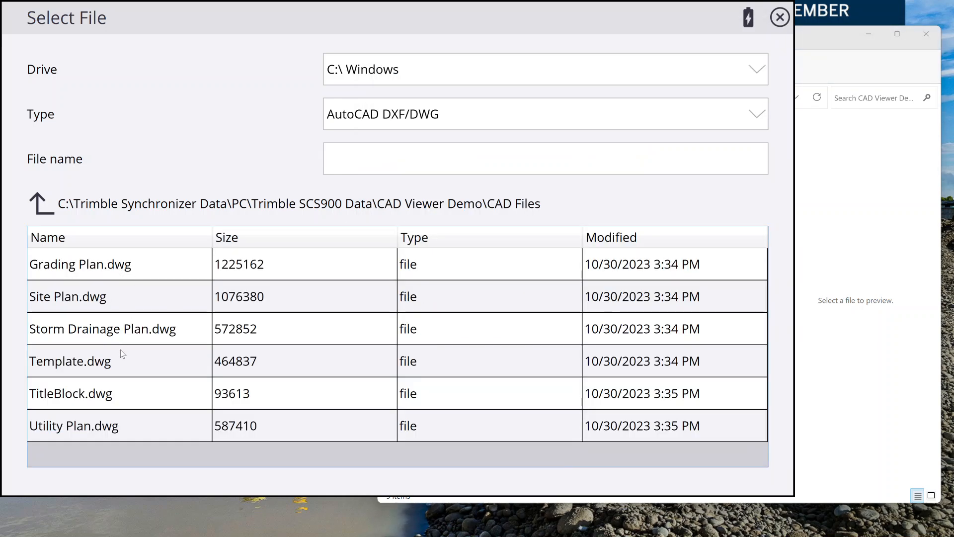
left_click(81, 299)
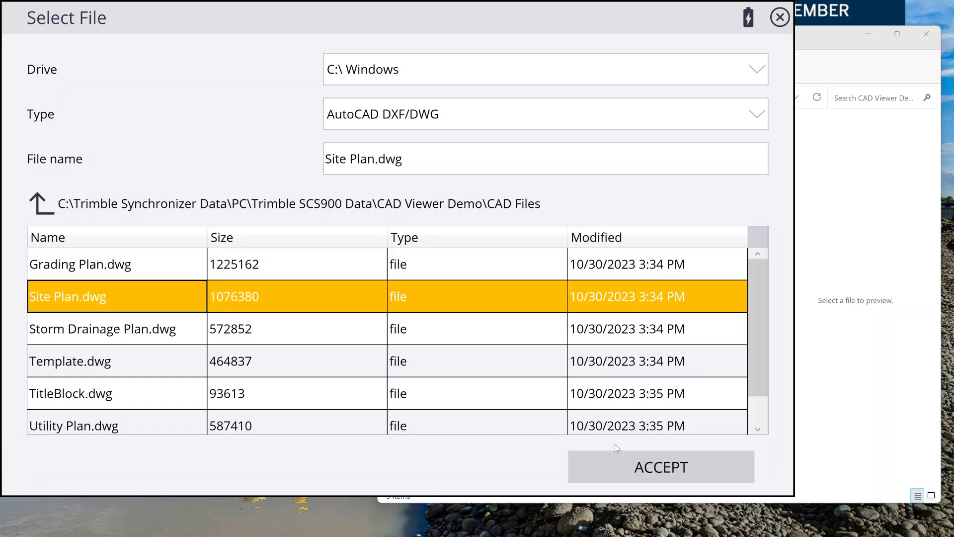
left_click(687, 469)
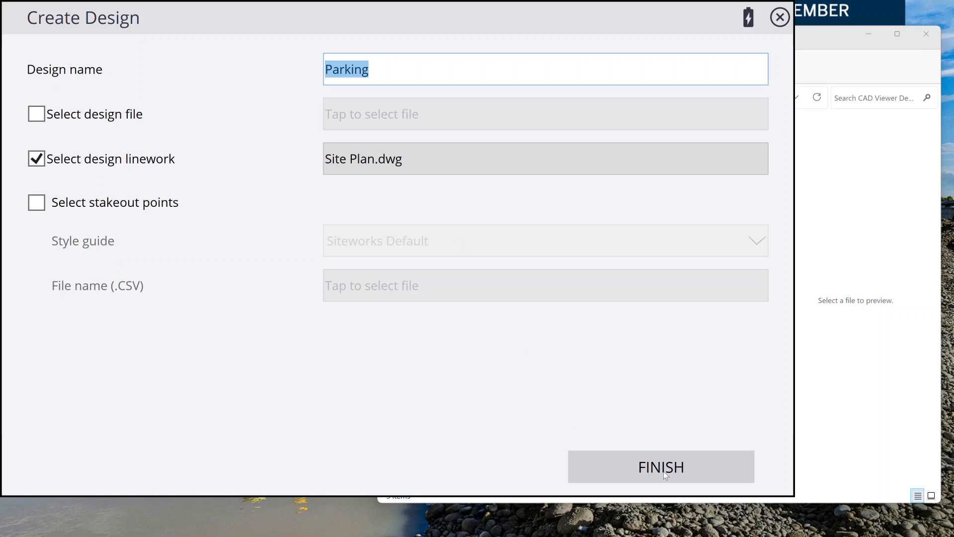
Step: Finish the Parking design and open the CAD Viewer Demo project with the Demo Staking Site work order
left_click(664, 472)
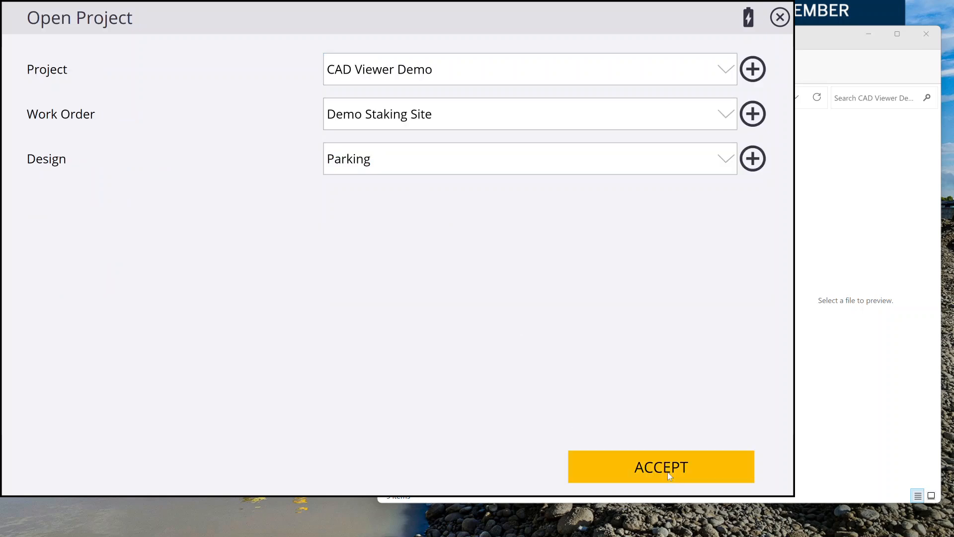
left_click(667, 473)
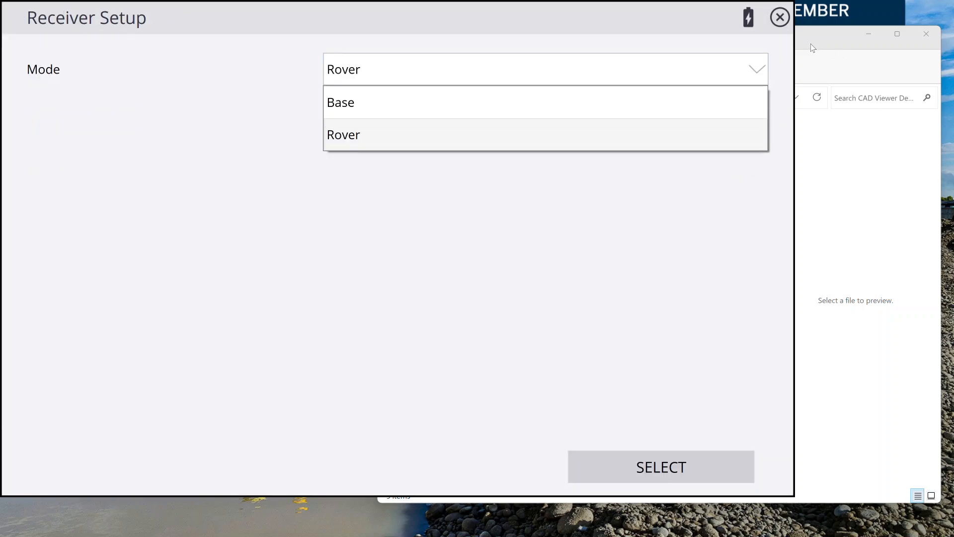
Step: Check the contents of the CAD Viewer Demo folder in File Explorer and return to the receiver setup
left_click(844, 43)
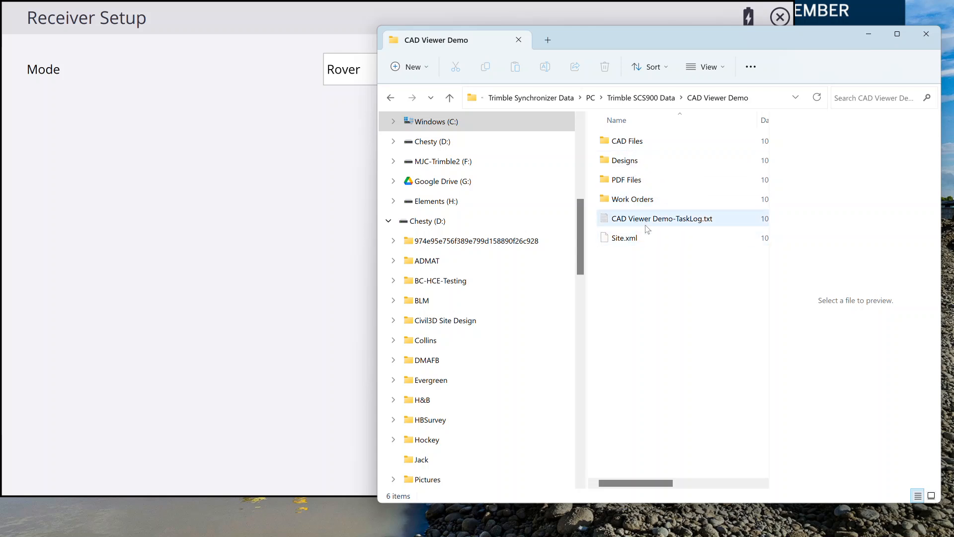
left_click(303, 21)
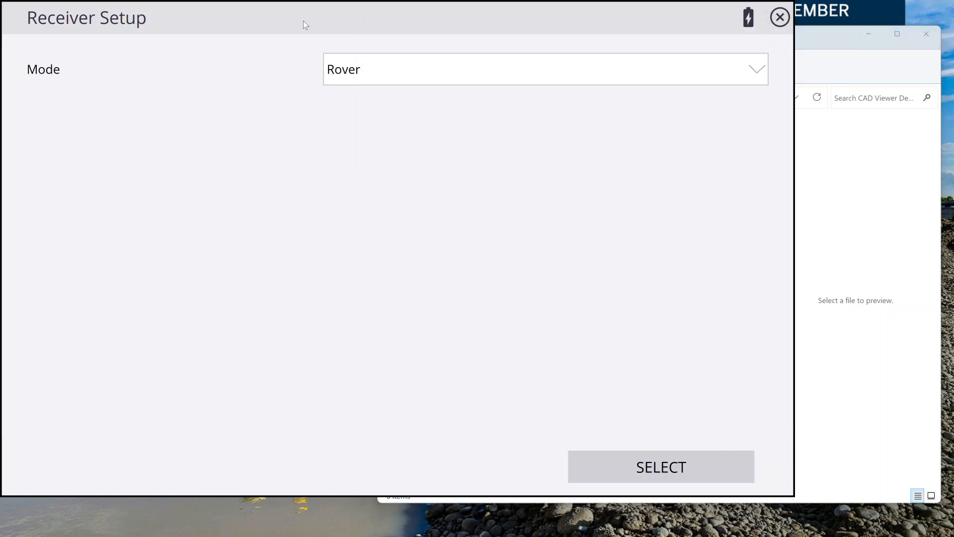
Step: Set up the receiver as Rover with the SPS986 Emulator connection, Radio in Receiver corrections and network ID 1
left_click(647, 467)
left_click(450, 117)
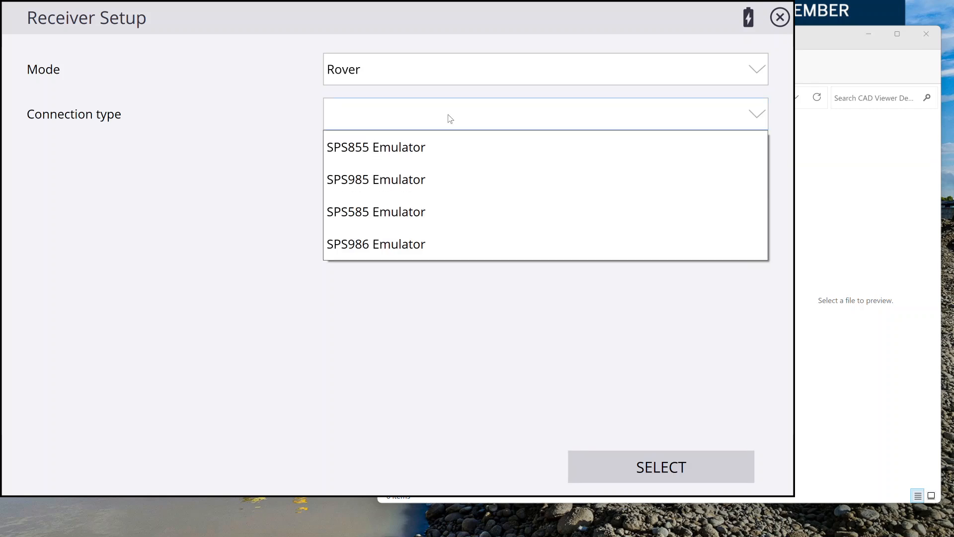
left_click(407, 236)
left_click(406, 161)
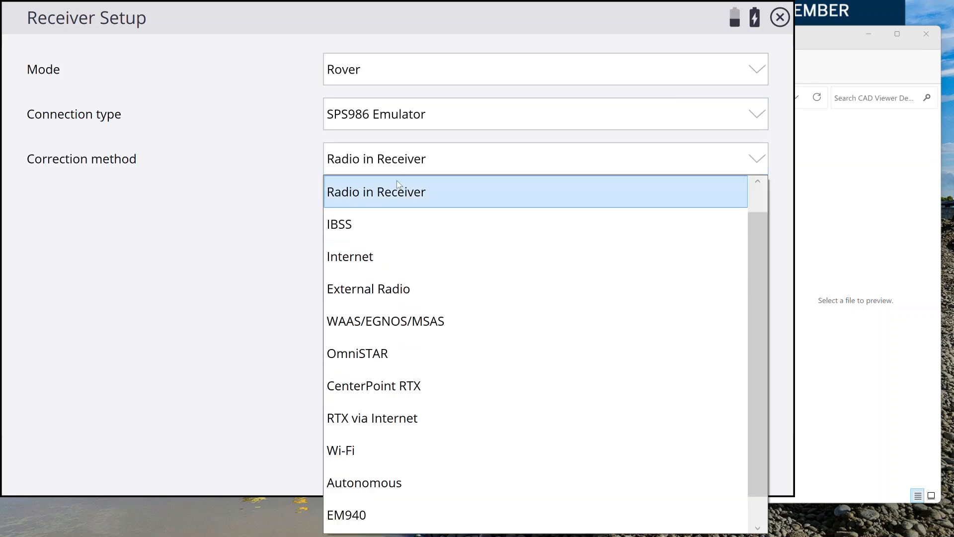
left_click(399, 189)
left_click(412, 204)
left_click(442, 209)
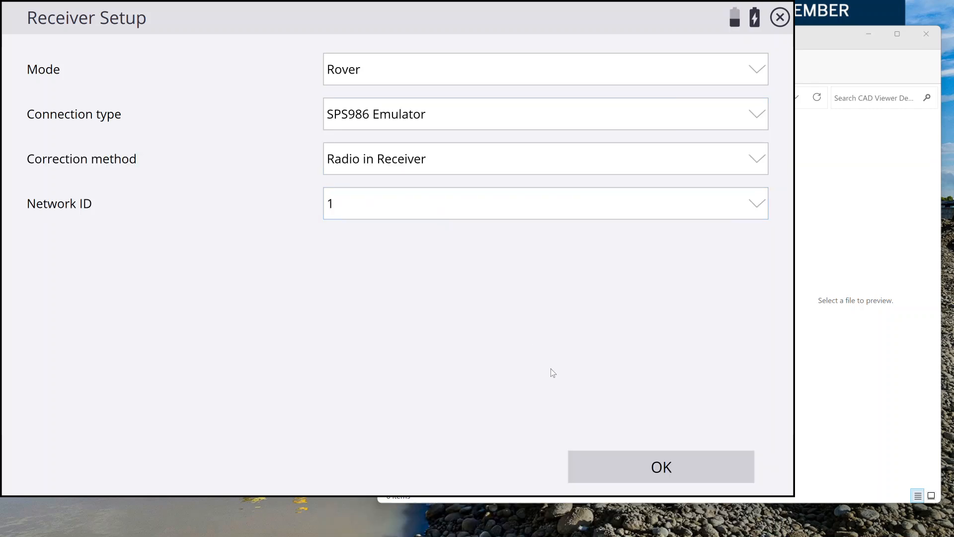
Step: Connect to the Emulator base, set Using Quick Release to Yes, and set Enable Tilt Compensation to No
left_click(629, 463)
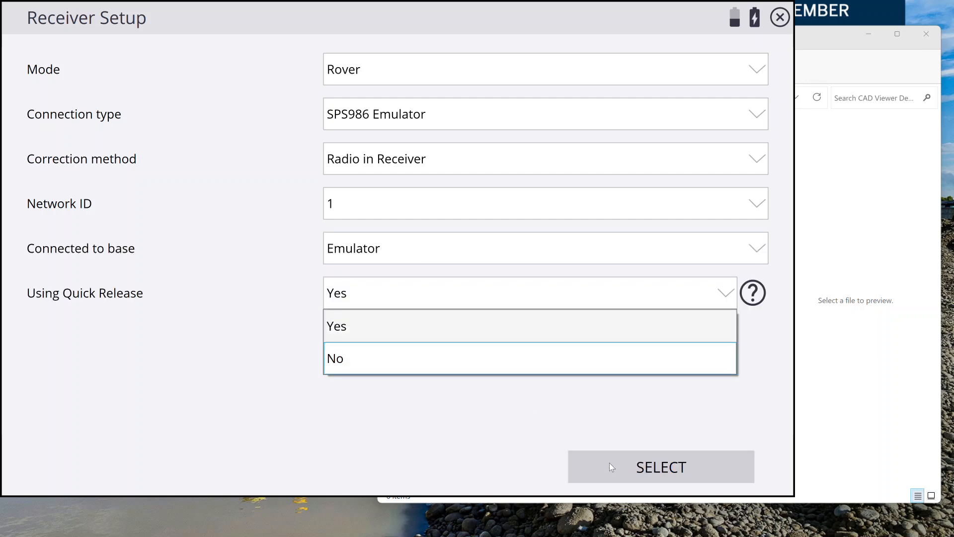
left_click(610, 463)
left_click(641, 465)
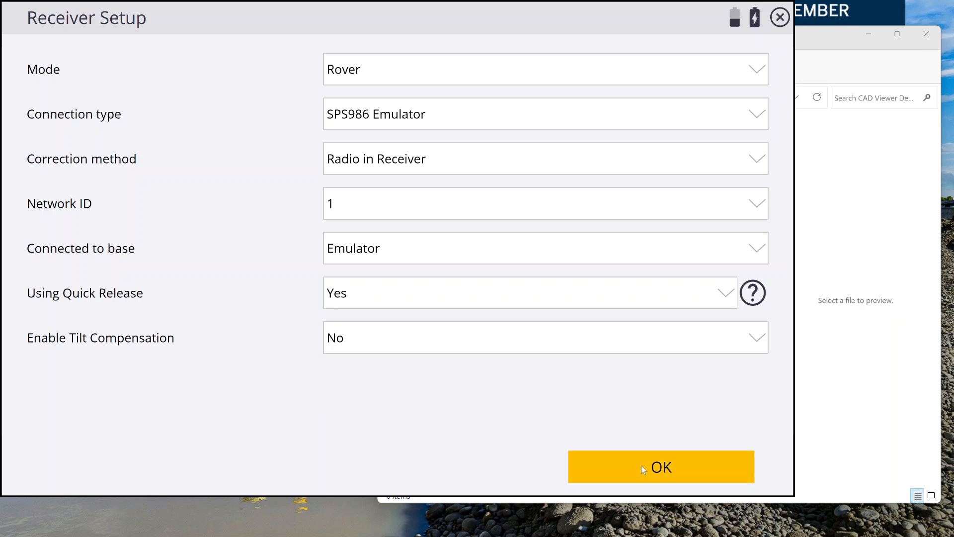
Step: Complete the rover receiver setup and skip calibrating the CAD Viewer Demo project
left_click(642, 470)
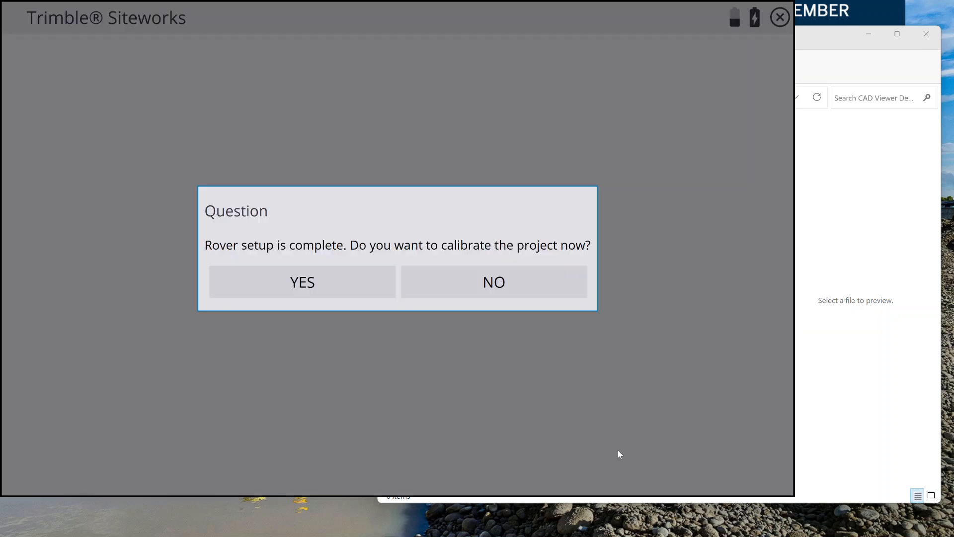
left_click(473, 291)
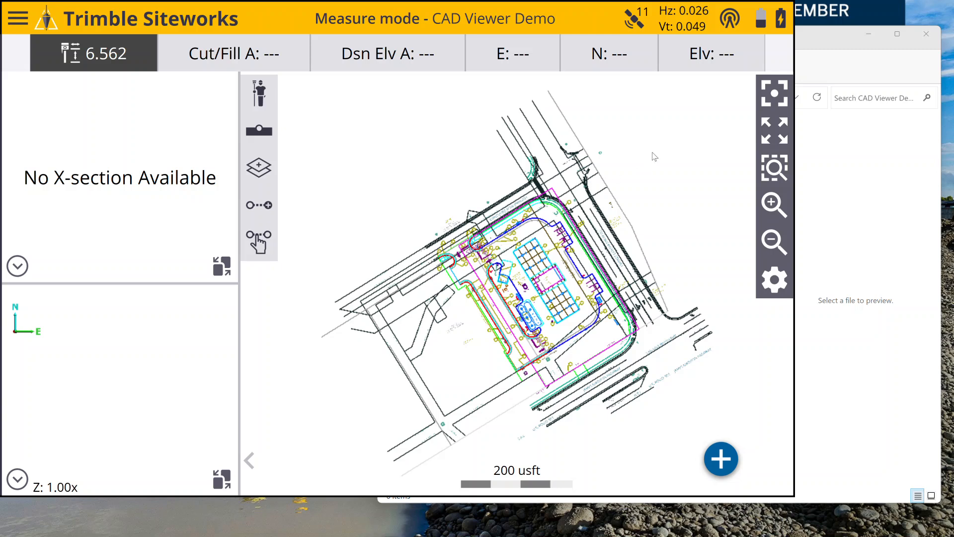
left_click(800, 42)
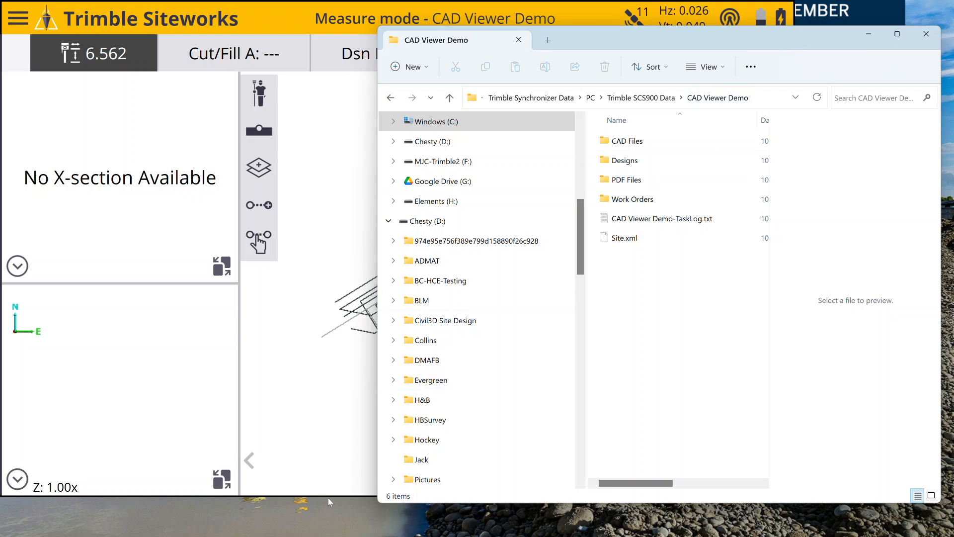
left_click(298, 520)
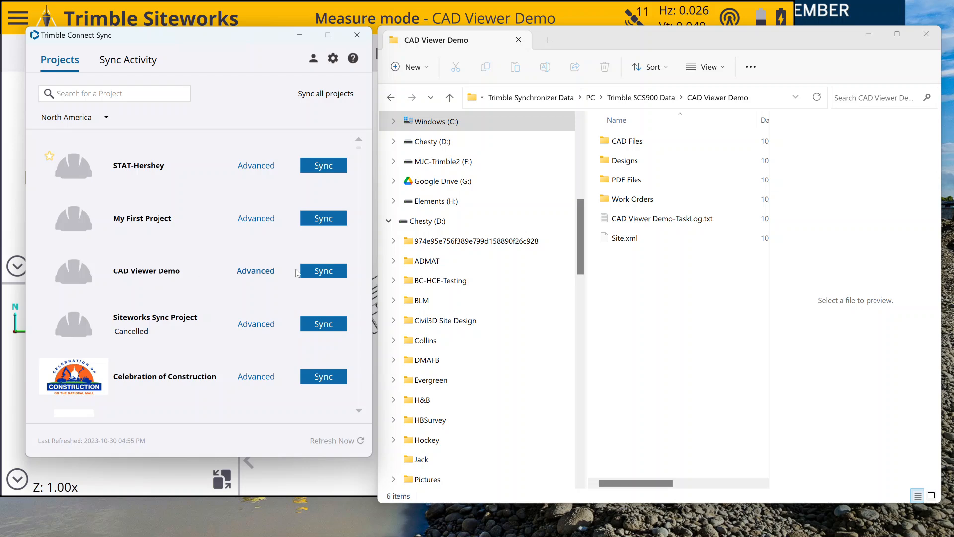
left_click(323, 272)
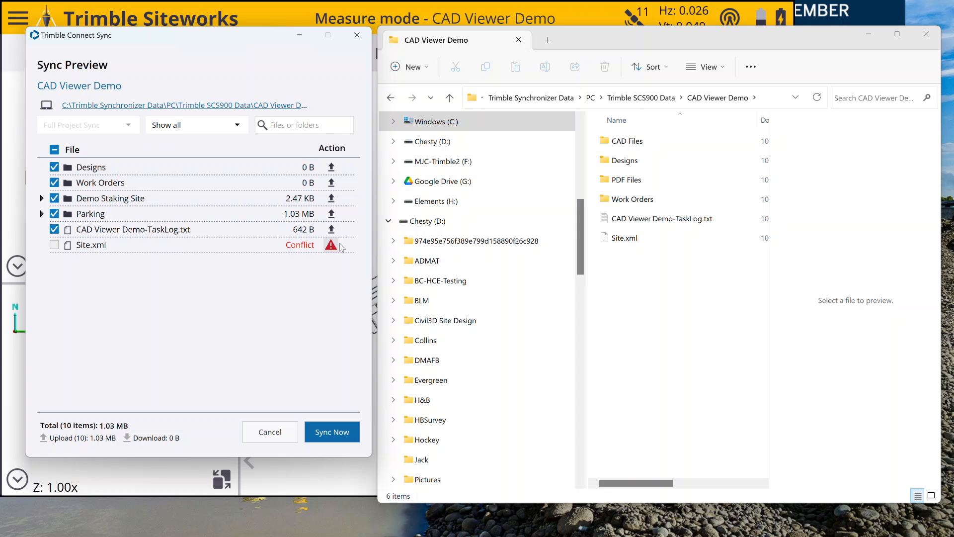
mouse_move(308, 253)
left_click(269, 433)
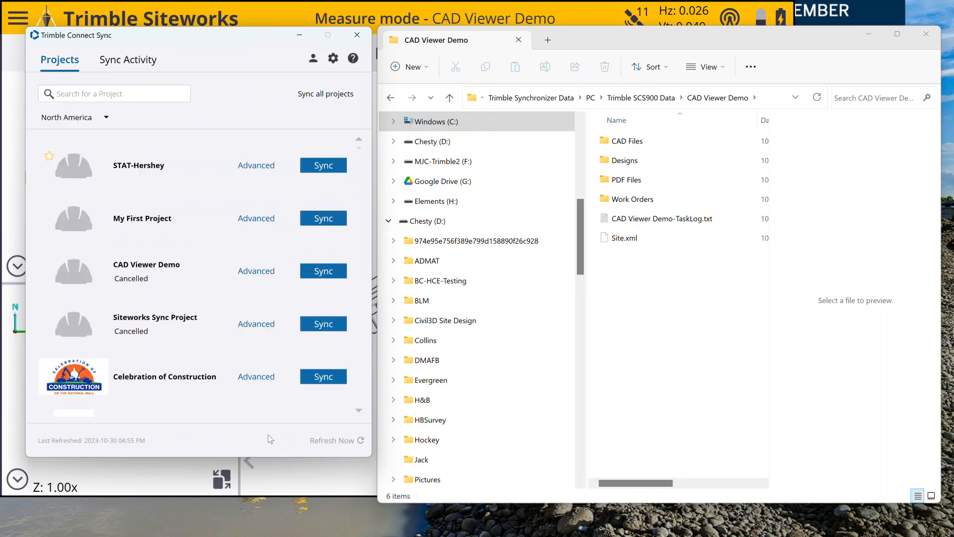
Step: Return to Trimble Siteworks and exit the program
left_click(215, 21)
left_click(18, 22)
left_click(64, 107)
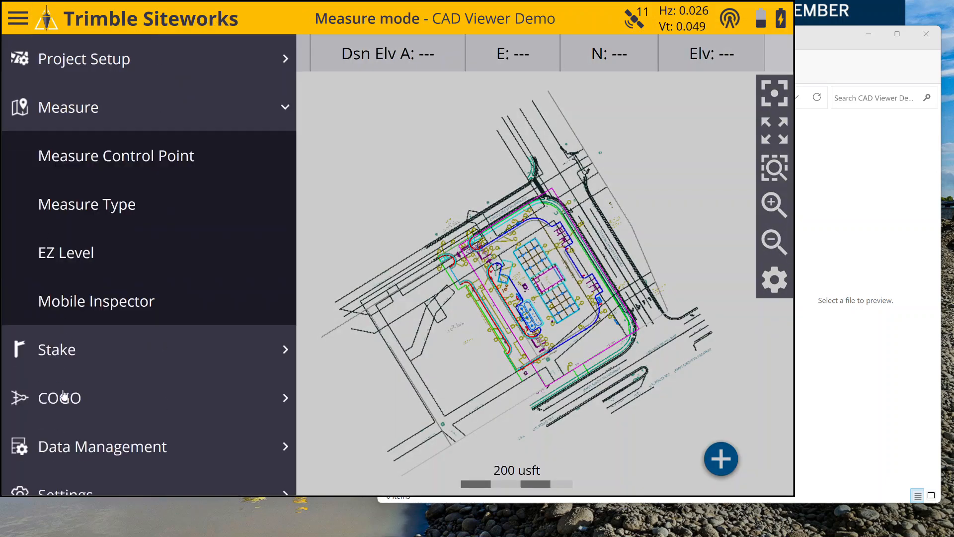
scroll(75, 447, "down", 2)
left_click(65, 473)
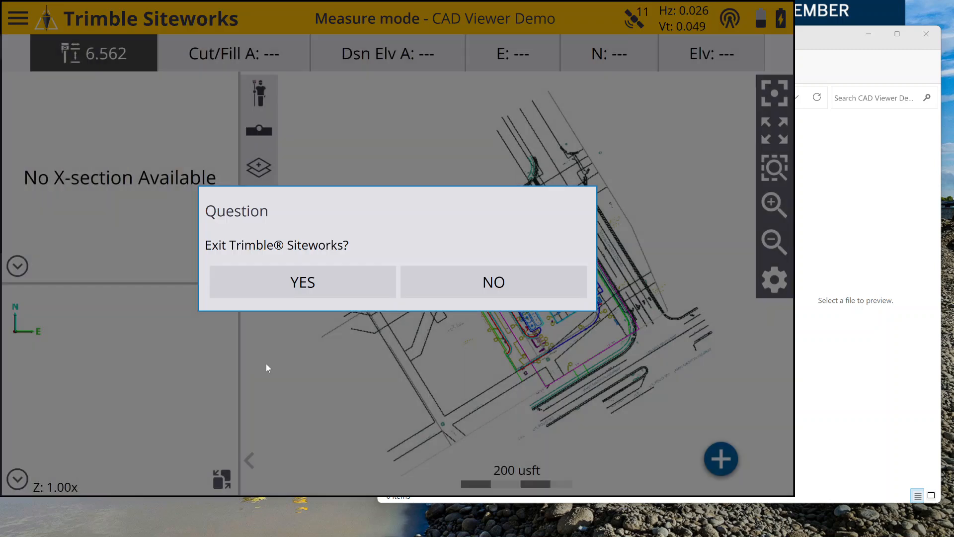
left_click(322, 294)
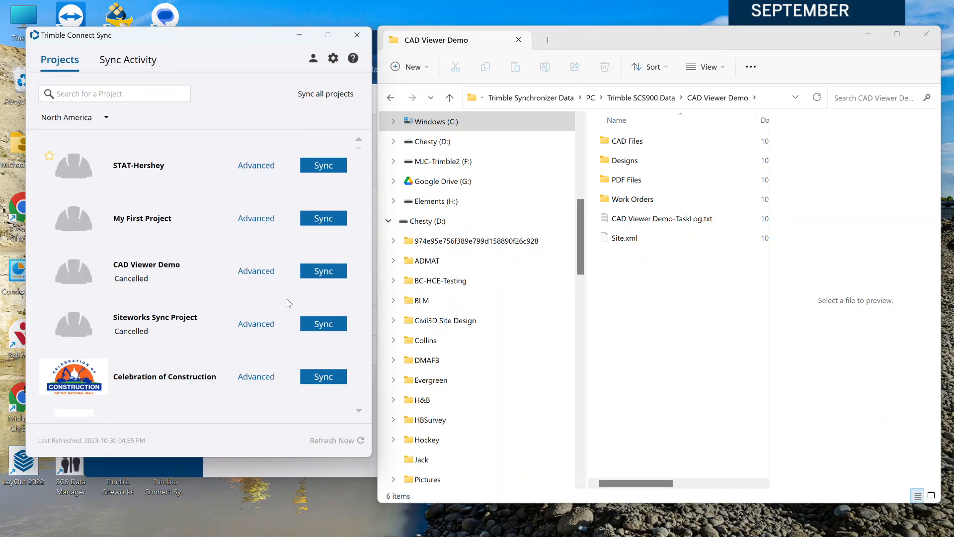
Step: Sync the CAD Viewer Demo project in Trimble Connect Sync, resolving the Site.xml conflict with Ignore
left_click(331, 271)
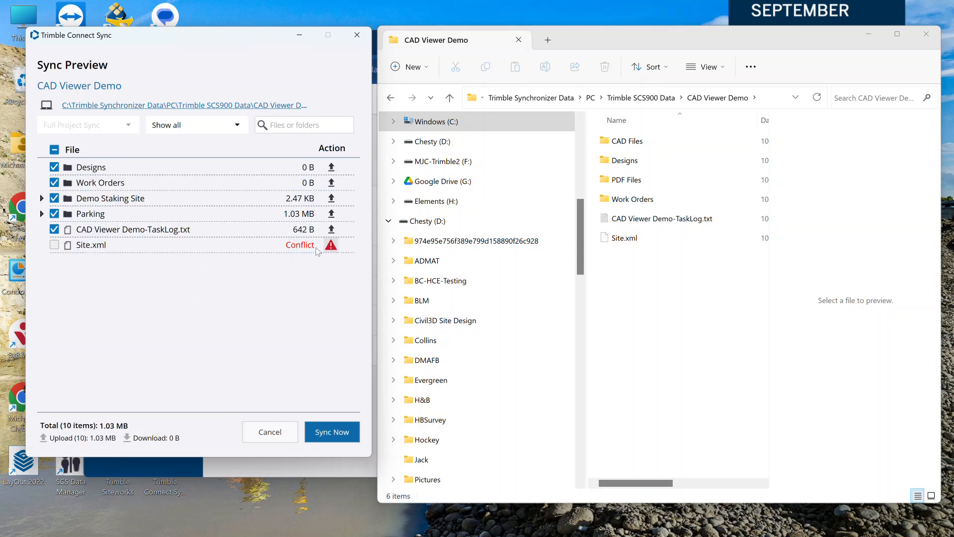
left_click(331, 245)
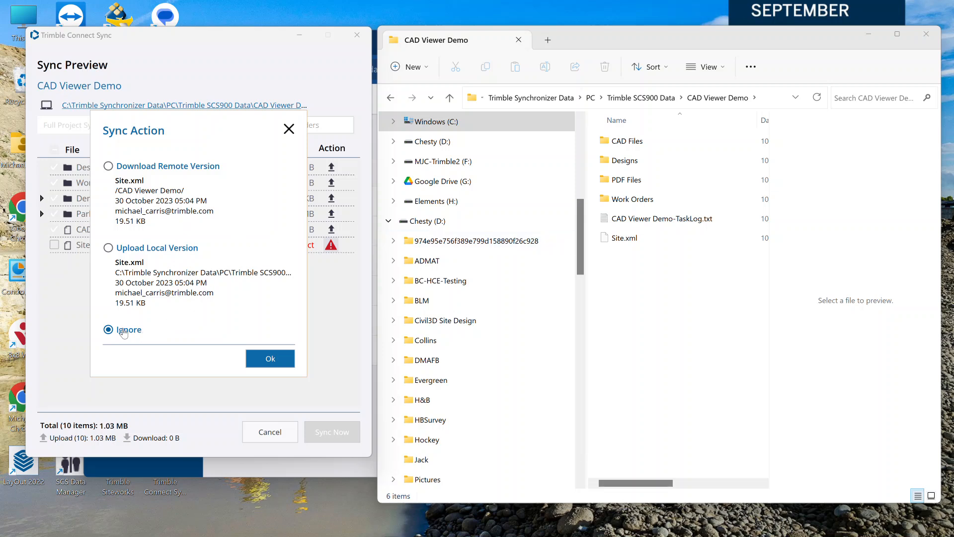
left_click(271, 358)
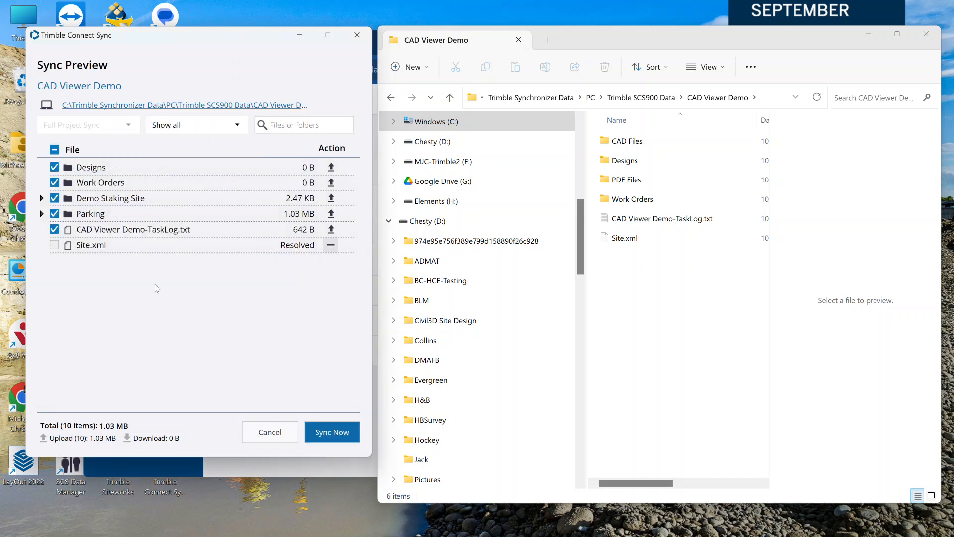
left_click(325, 435)
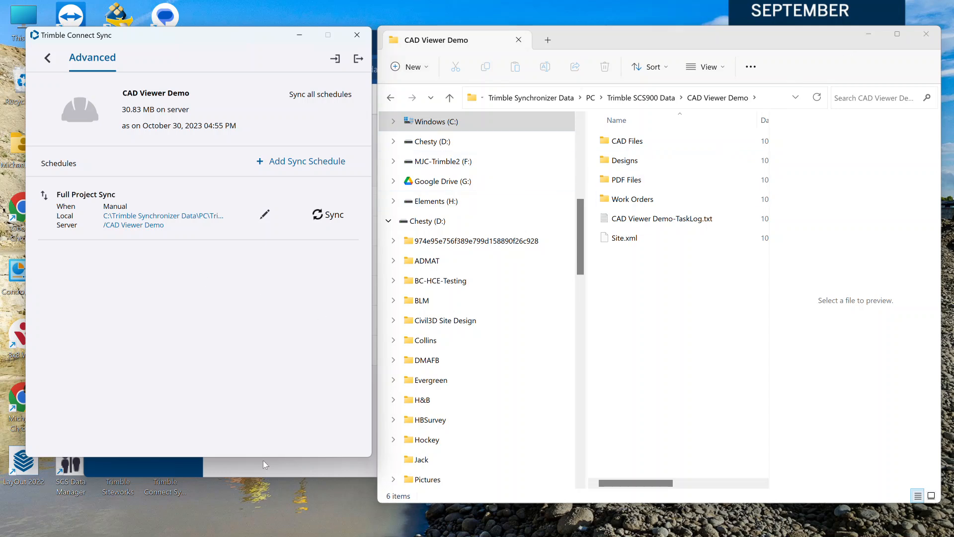
Step: Switch to Trimble Connect Web in the browser and reopen the CAD Viewer Demo project from the list of all projects
left_click(246, 464)
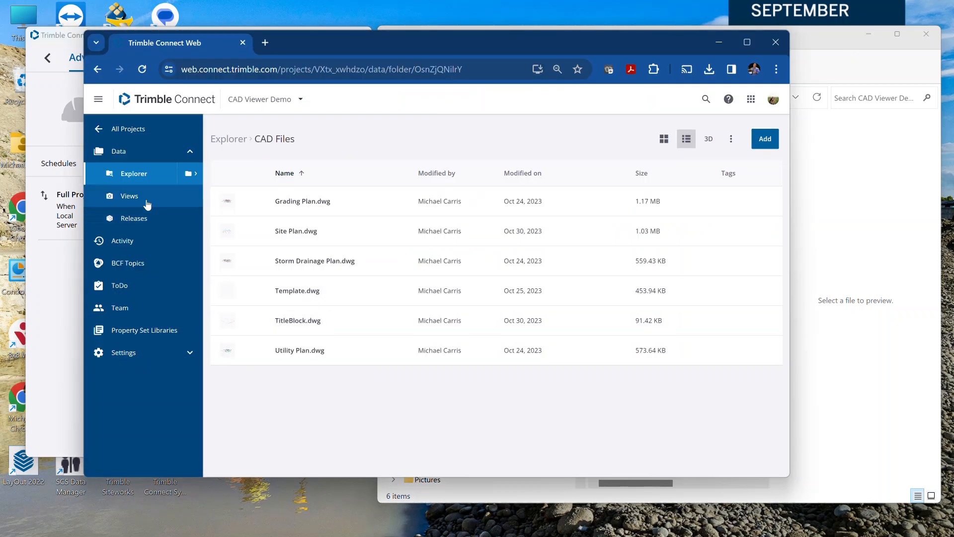
left_click(102, 132)
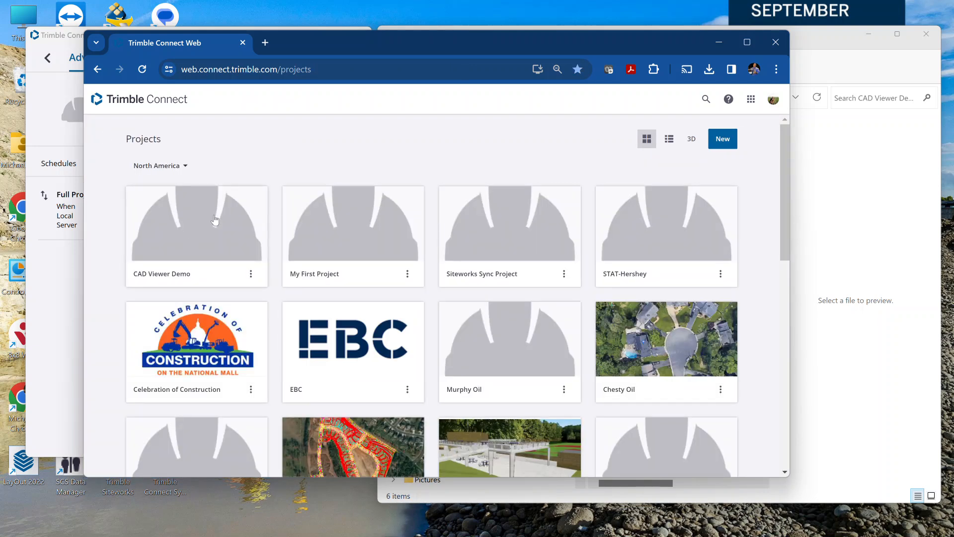
left_click(215, 219)
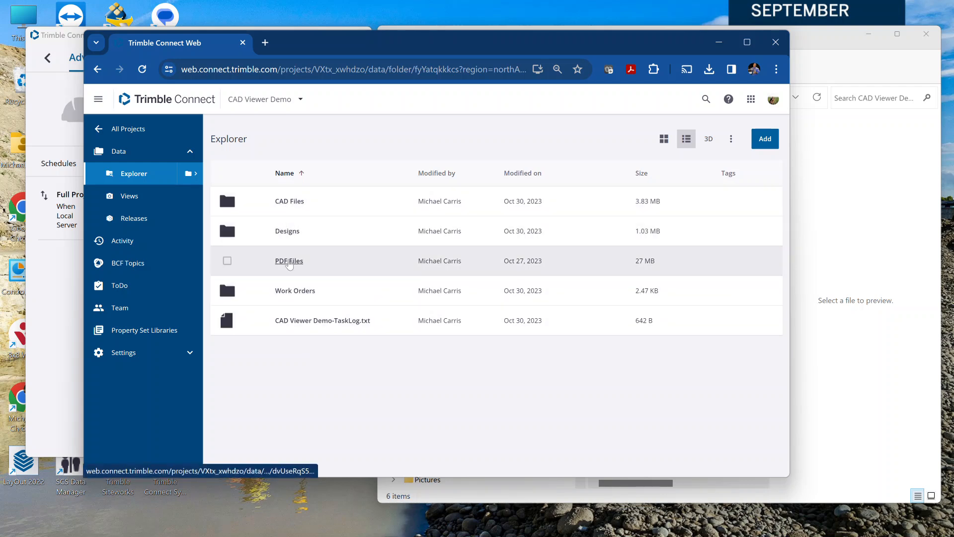
Step: Check the Output folder of the Demo Staking Site work order and return to the project's top-level files
left_click(293, 288)
left_click(296, 201)
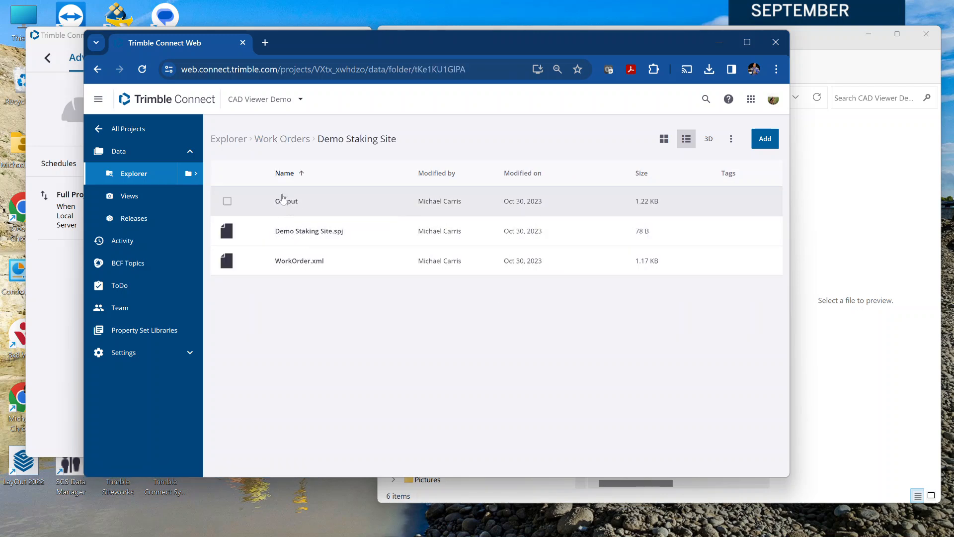
left_click(282, 199)
left_click(275, 200)
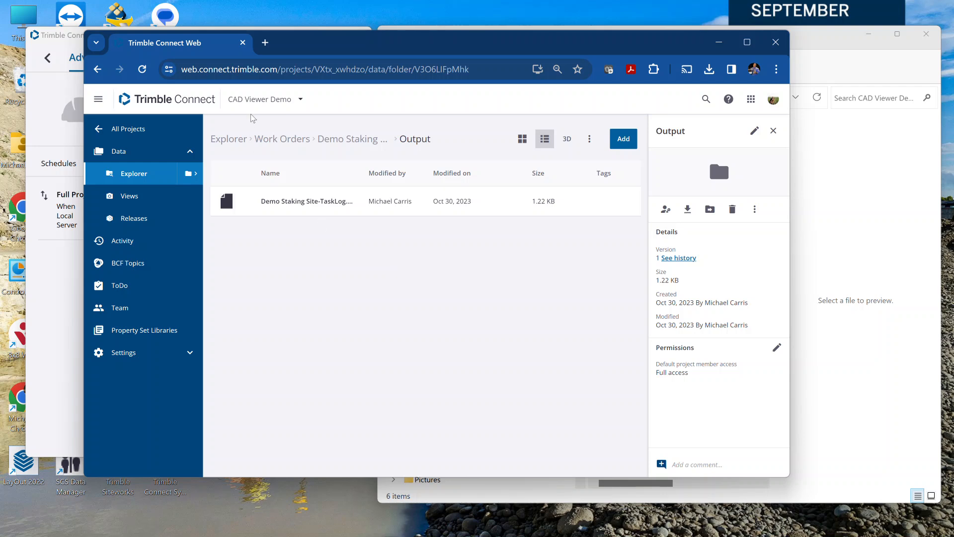
left_click(136, 178)
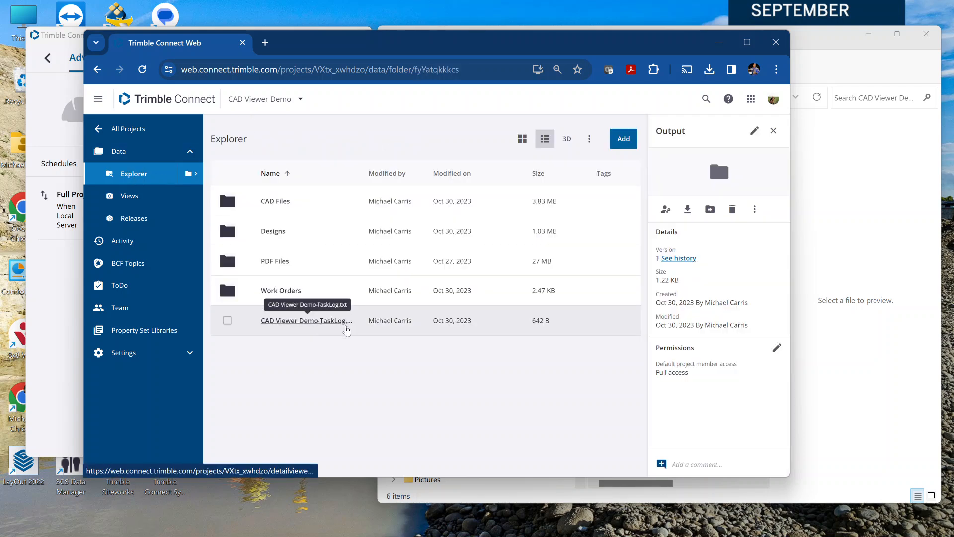